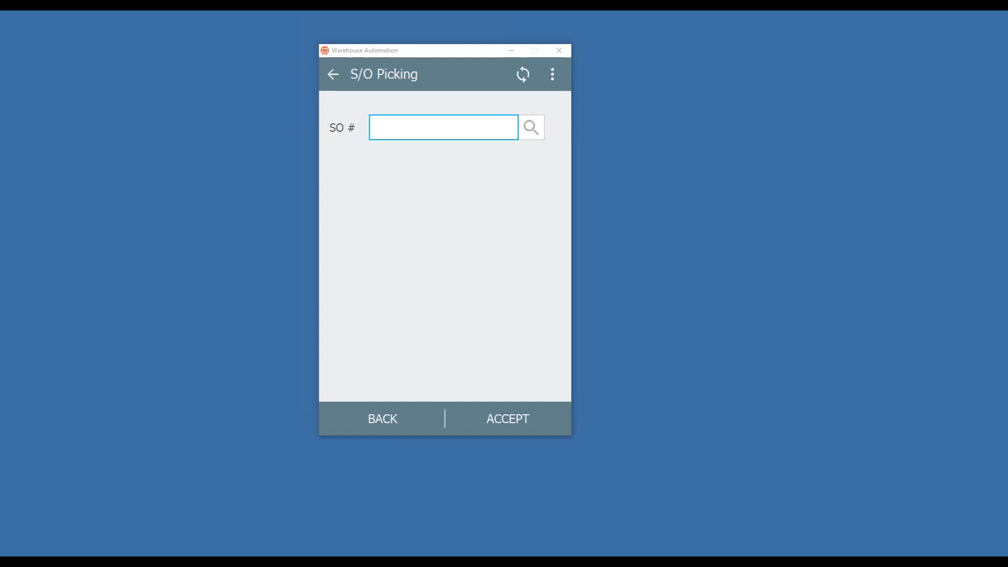
Load sales order 0000221 for ScanForce Distribution Corp from the open sales orders list.
left_click(531, 137)
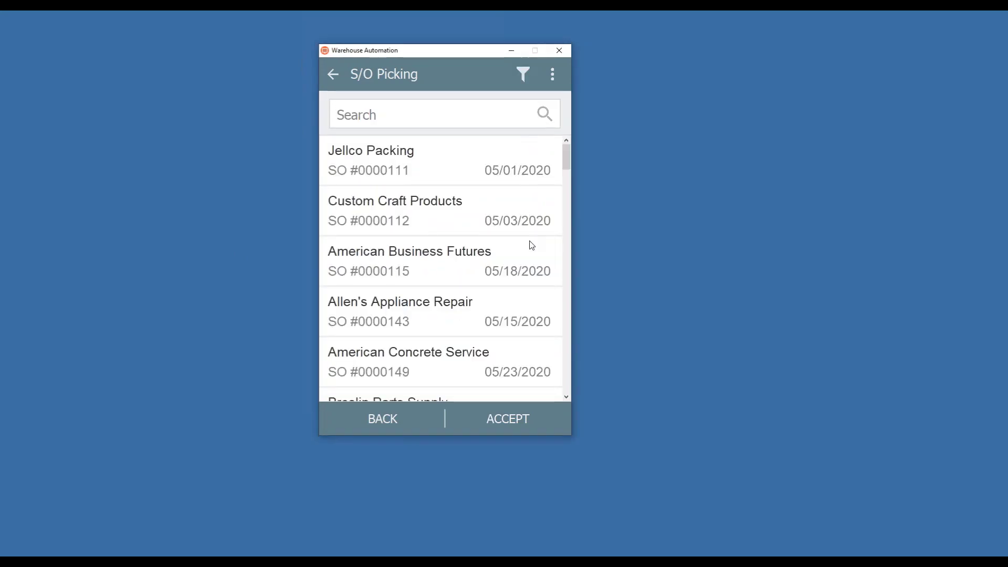
left_click_drag(566, 155, 566, 381)
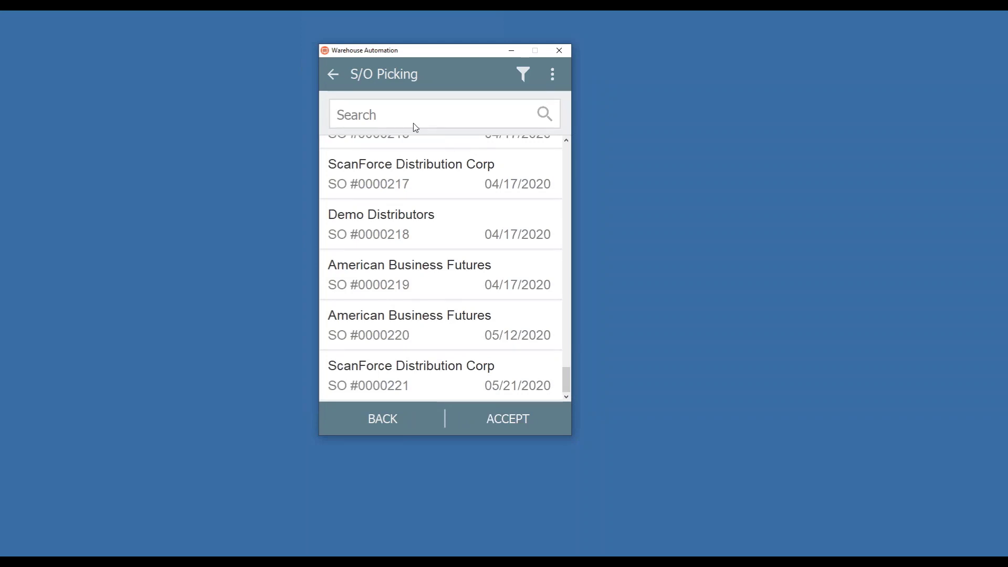
left_click(419, 383)
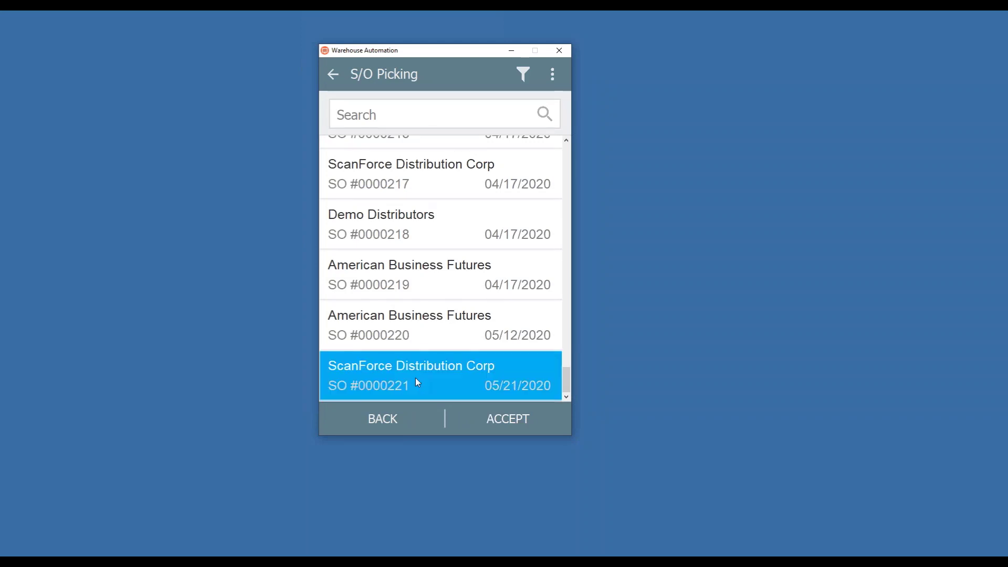
left_click(497, 416)
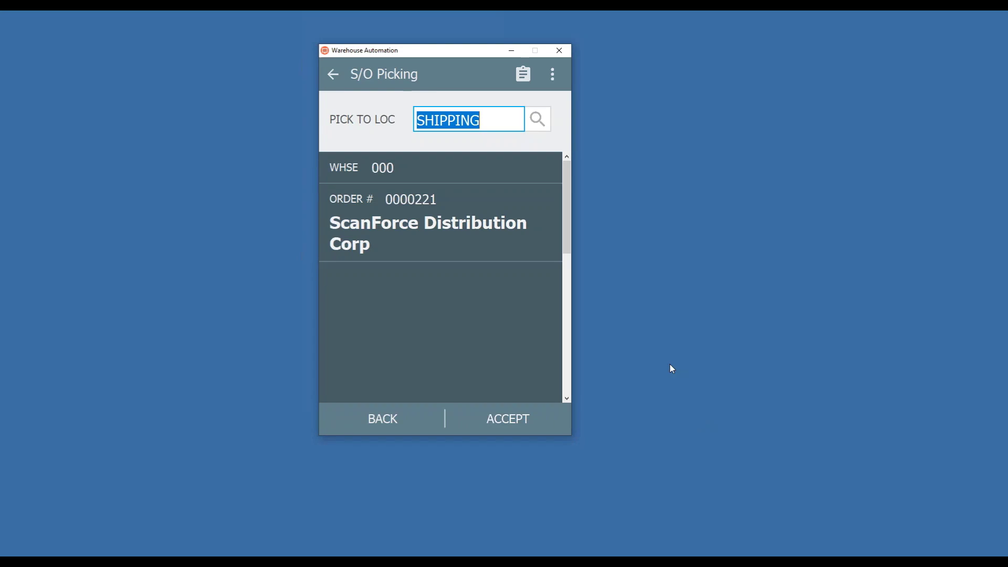
Pick 10 of item 8953 from bin A-02-A, lot JAN2022, to SHIPPING.
left_click(509, 420)
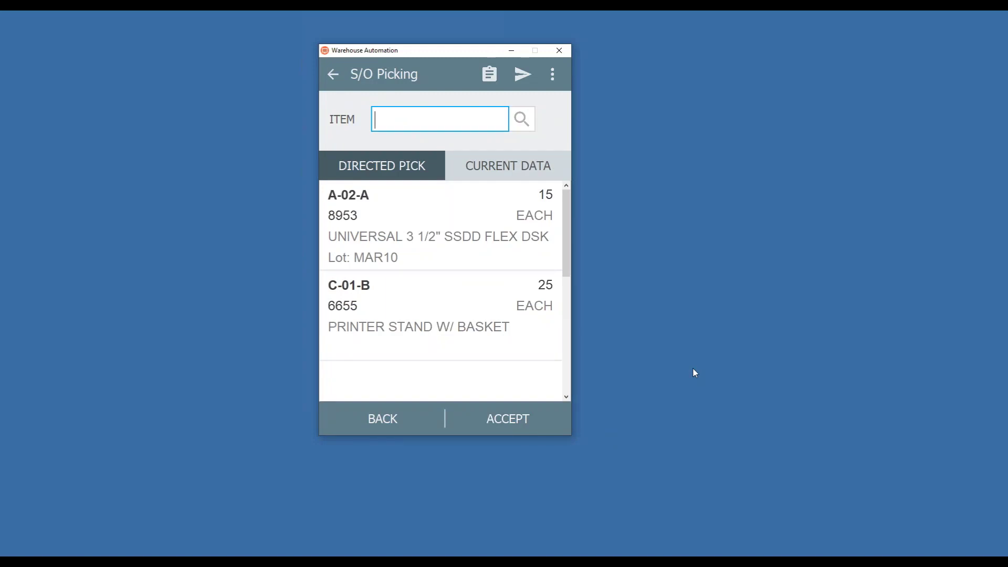
left_click(406, 238)
left_click(492, 420)
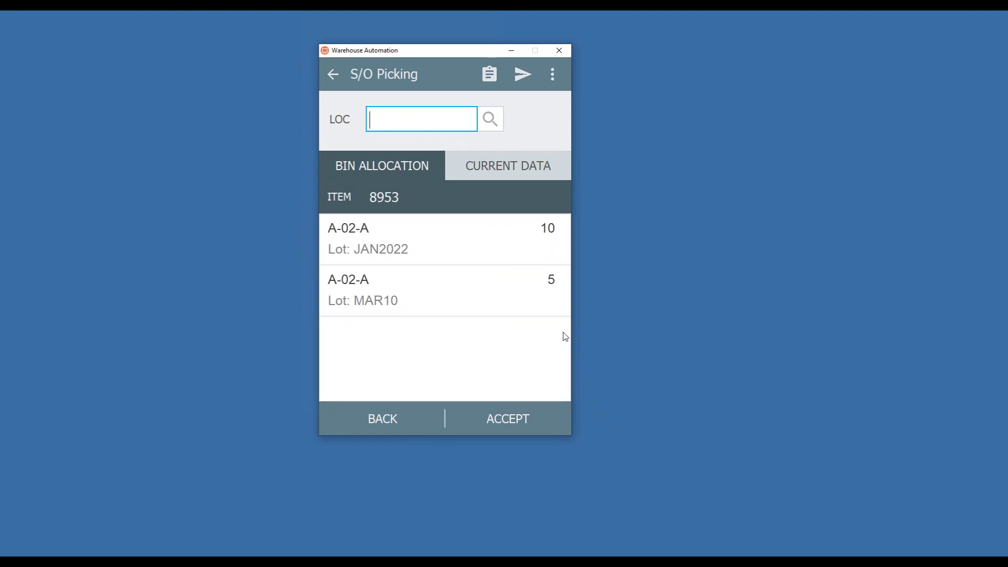
left_click(392, 245)
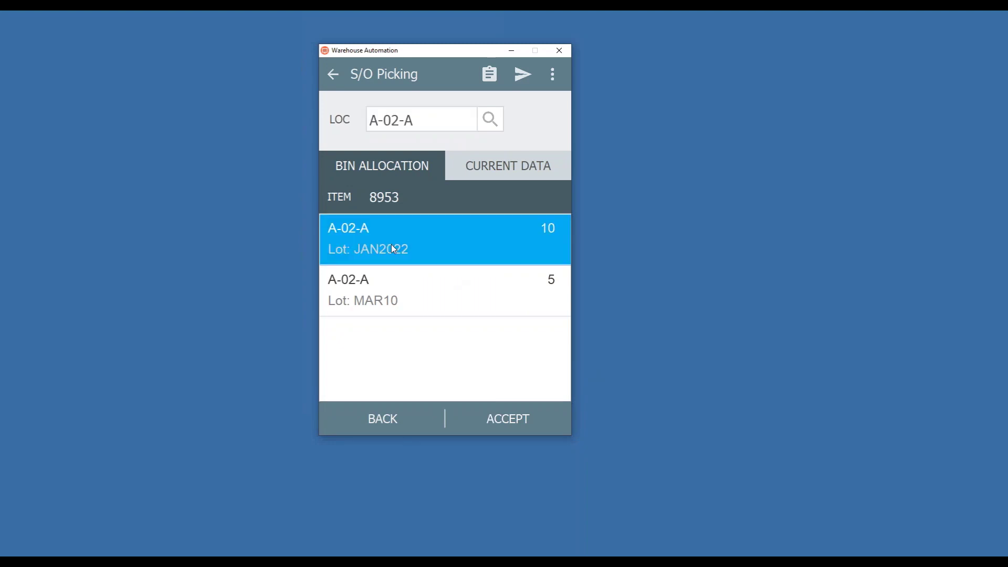
left_click(493, 415)
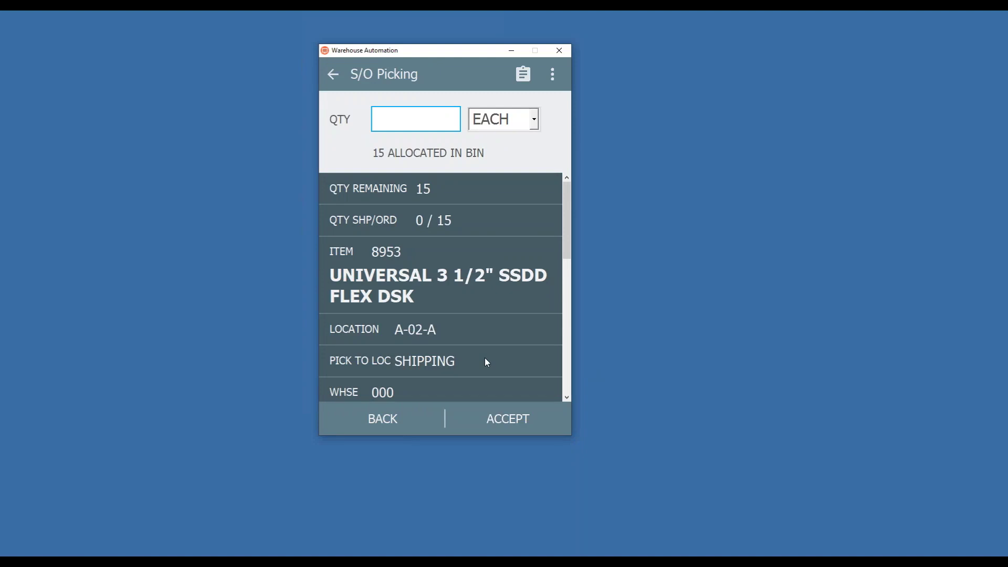
type("10")
key("Return")
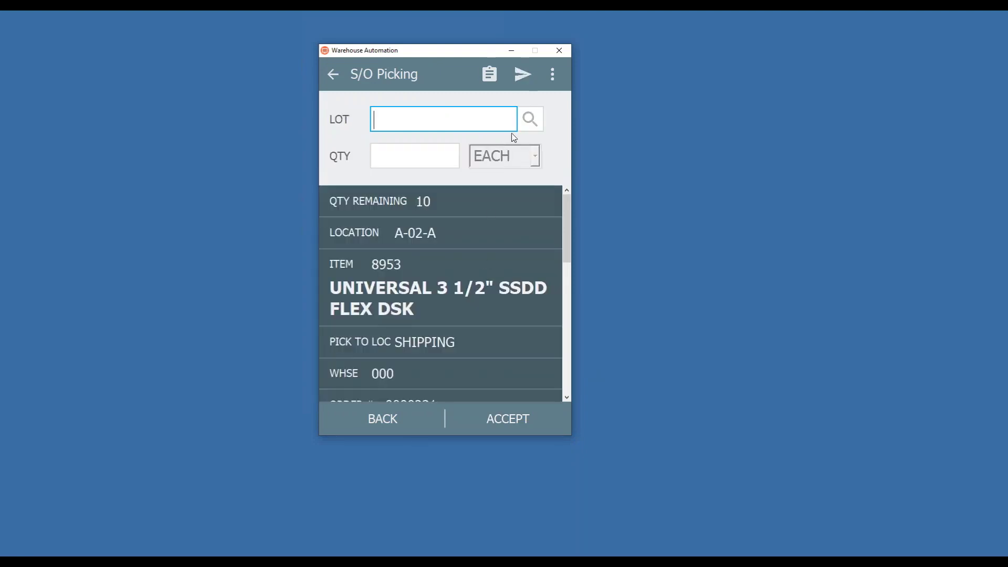
left_click(526, 123)
left_click(465, 154)
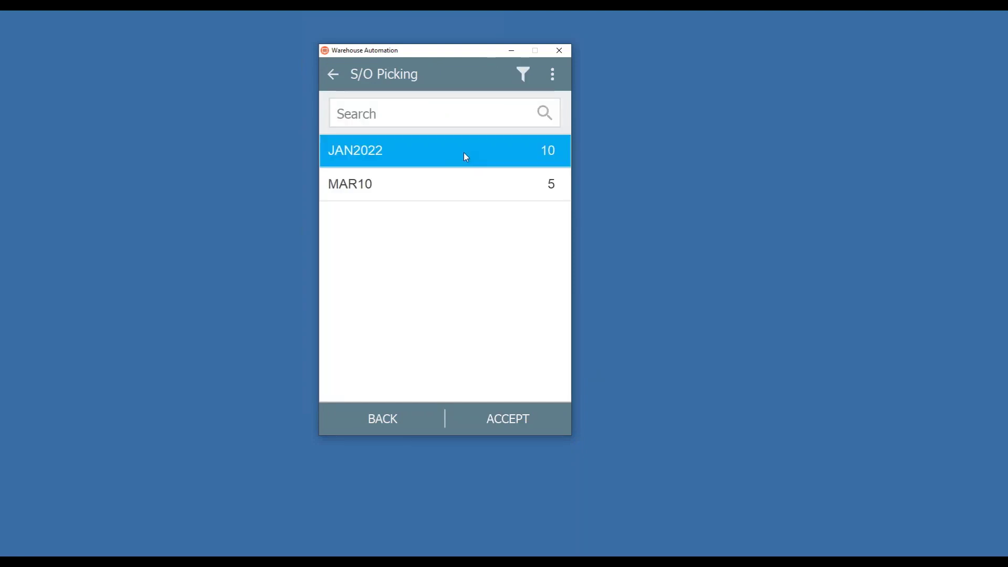
left_click(519, 421)
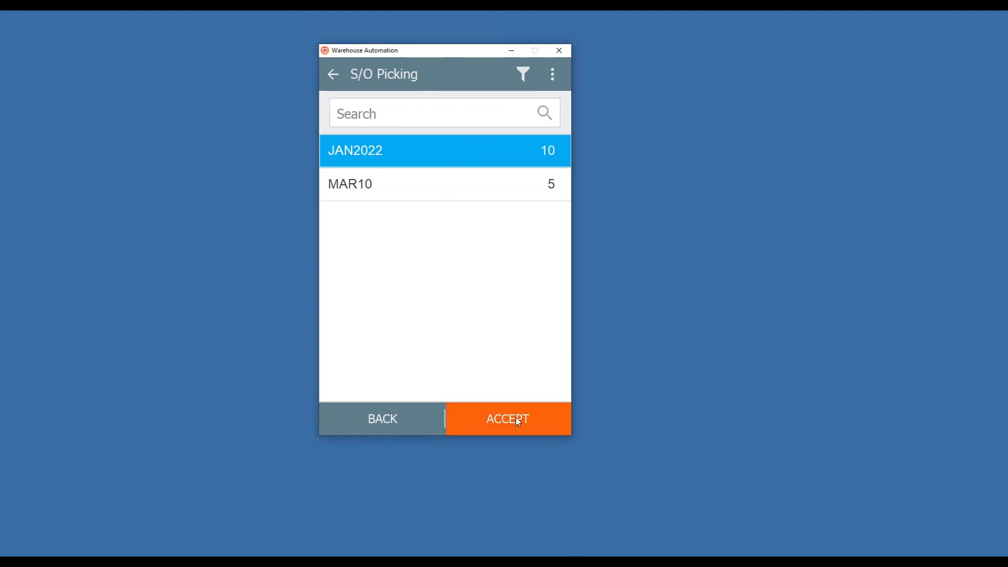
type("5")
key("Return")
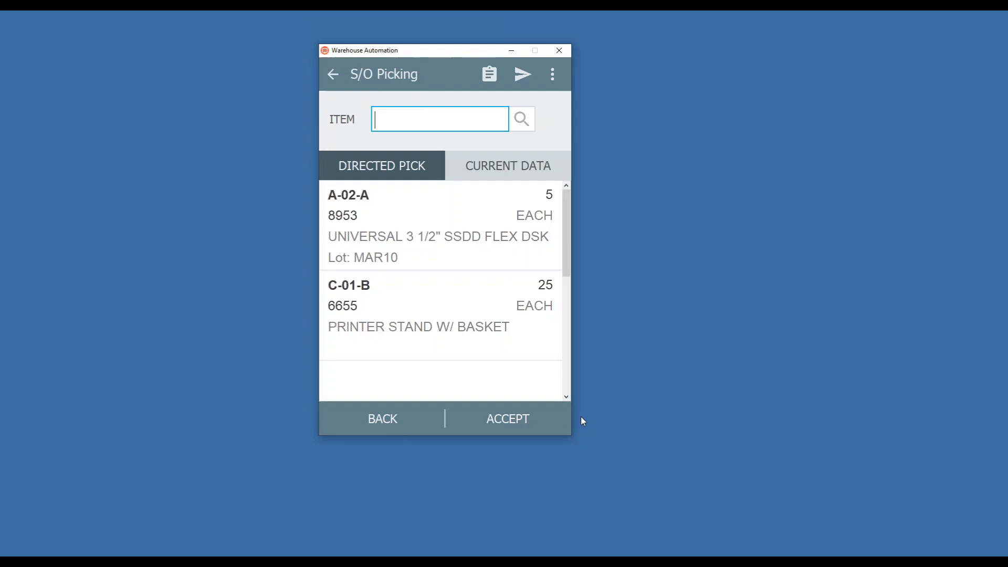
Pick the remaining 5 of item 8953 from bin A-02-A using lot MAR10.
left_click(412, 217)
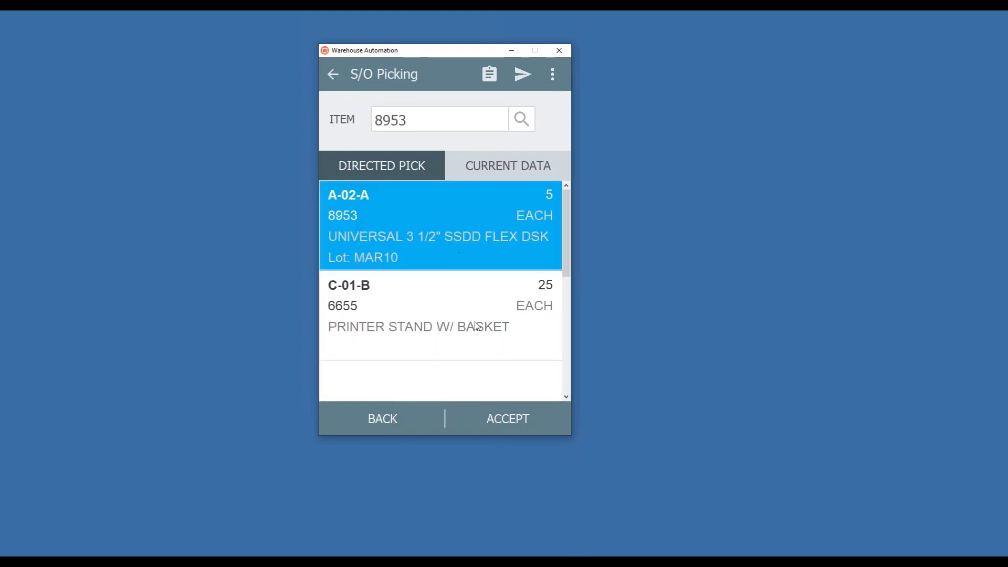
left_click(491, 434)
left_click(450, 262)
left_click(491, 418)
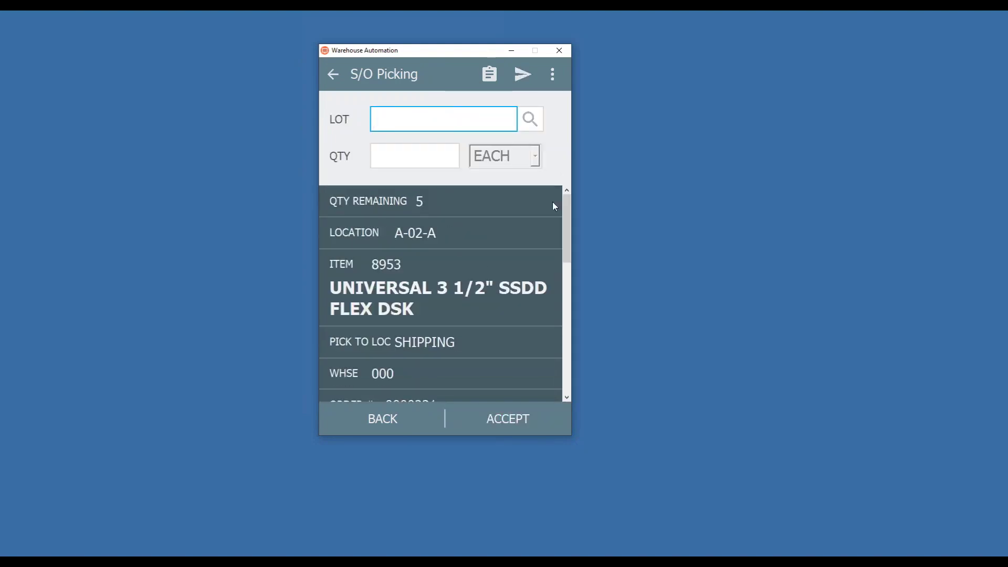
left_click(531, 118)
left_click(471, 155)
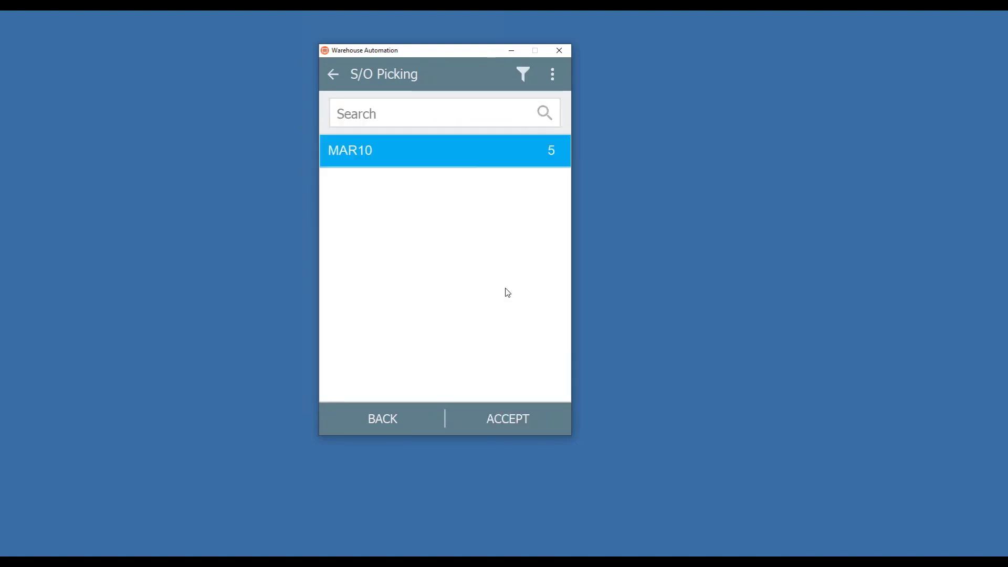
left_click(500, 420)
type("5")
key("Return")
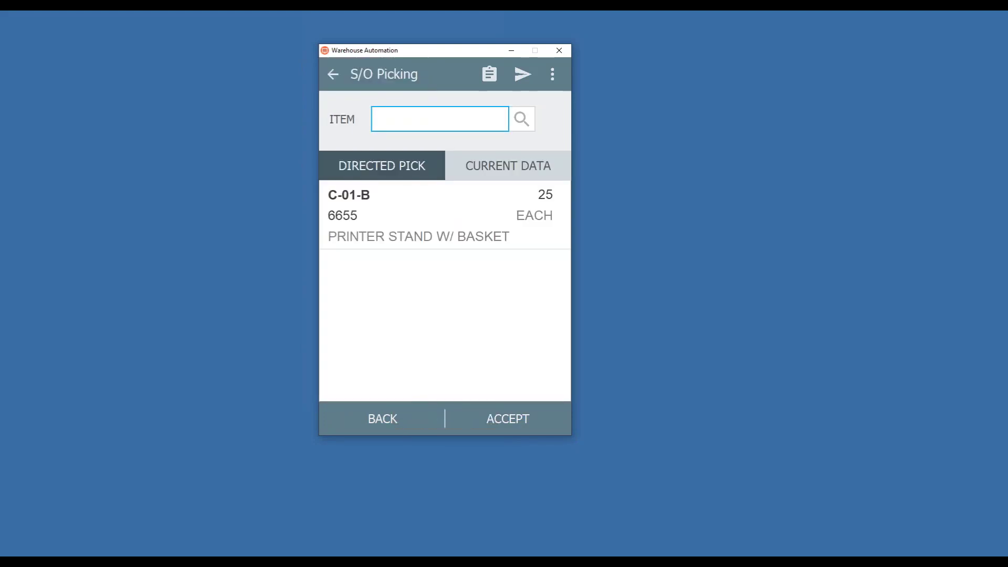
Pick 25 of item 6655 from bin C-01-B, then send the collected picking data.
left_click(421, 222)
left_click(509, 416)
left_click(434, 231)
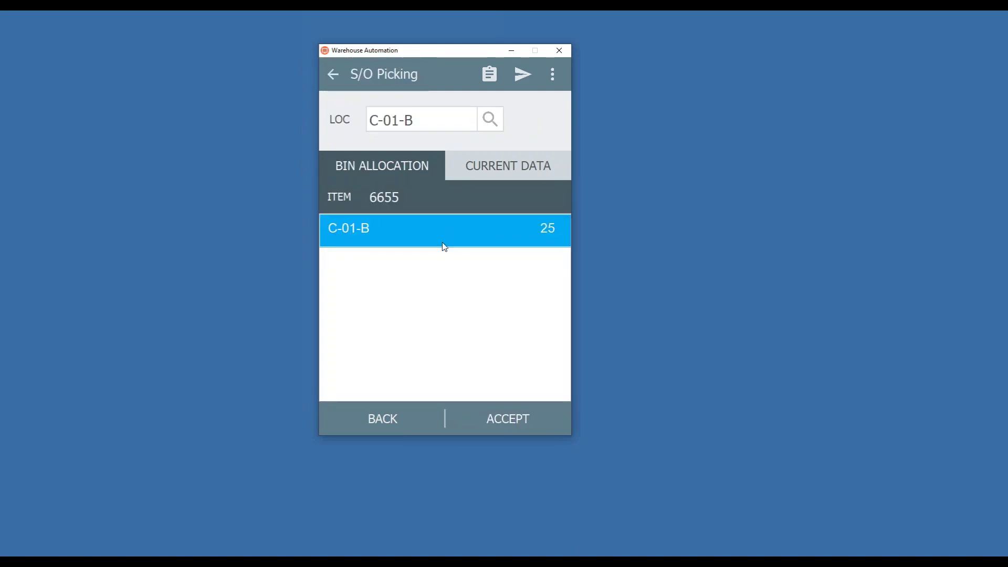
left_click(495, 417)
type("25")
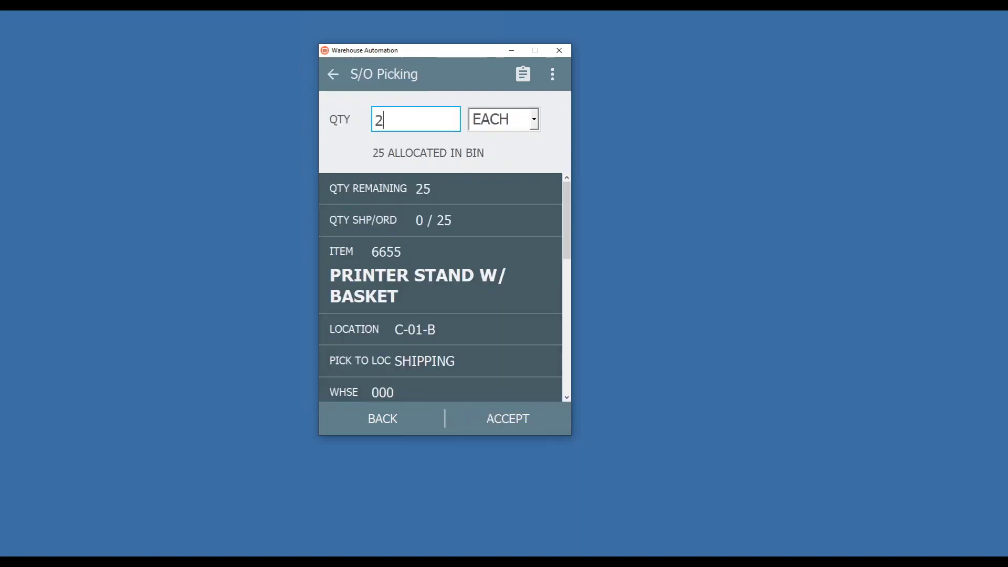
key("Return")
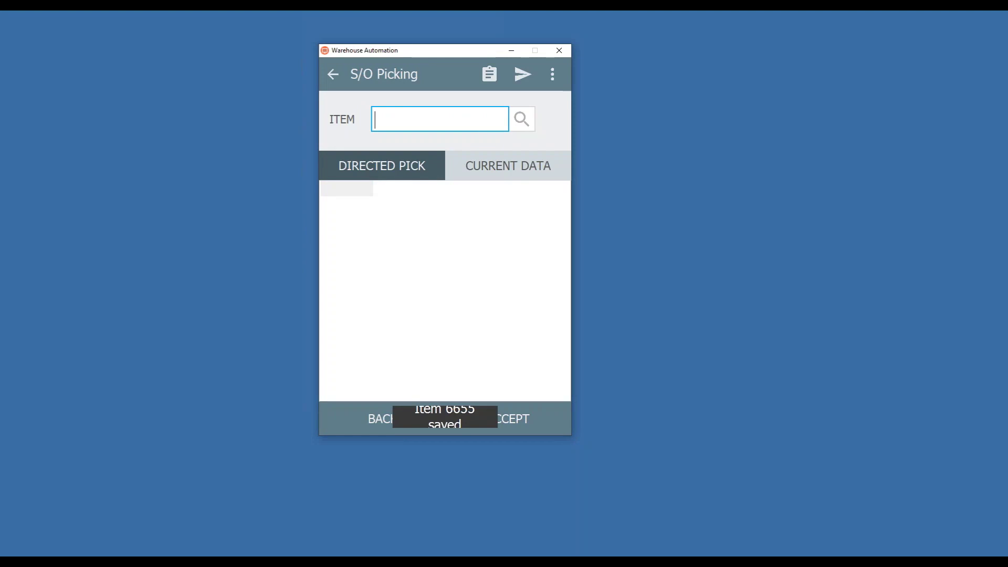
left_click(527, 72)
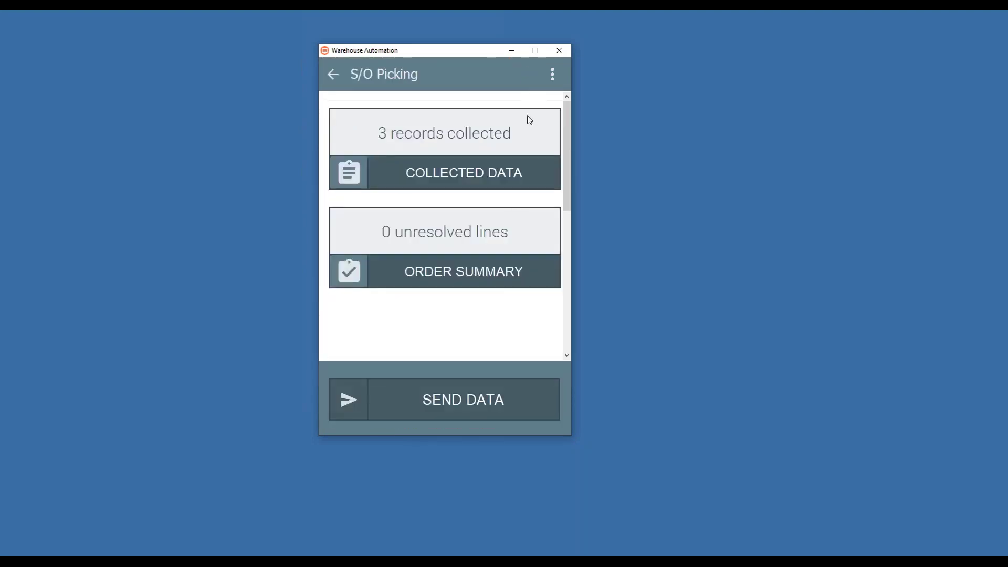
left_click(443, 399)
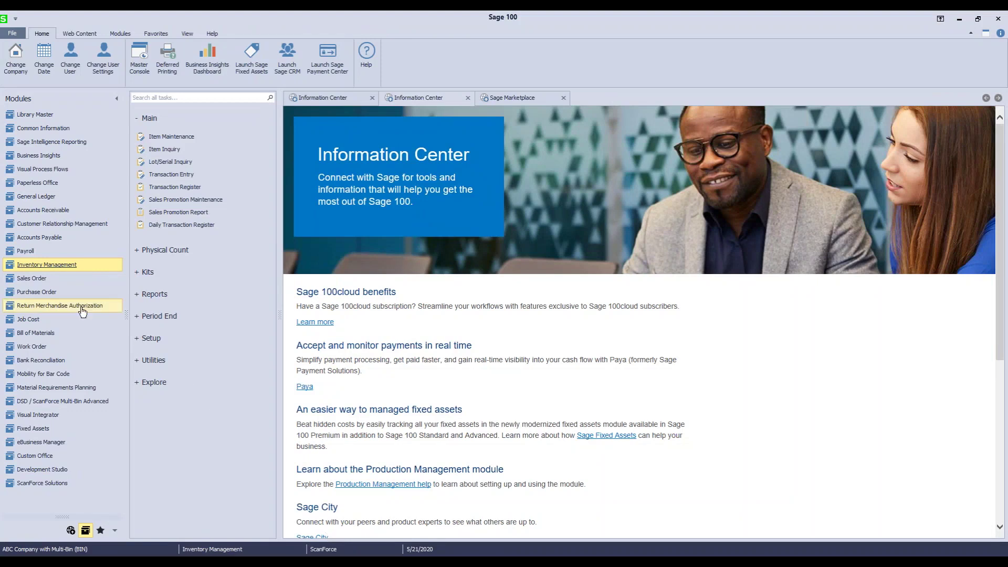
left_click(32, 282)
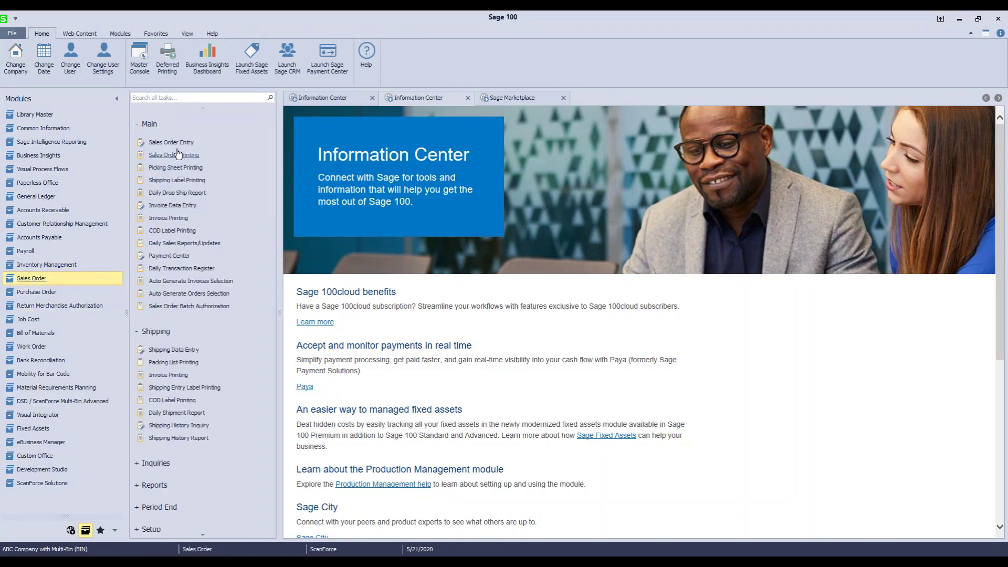
left_click(186, 143)
left_click(327, 119)
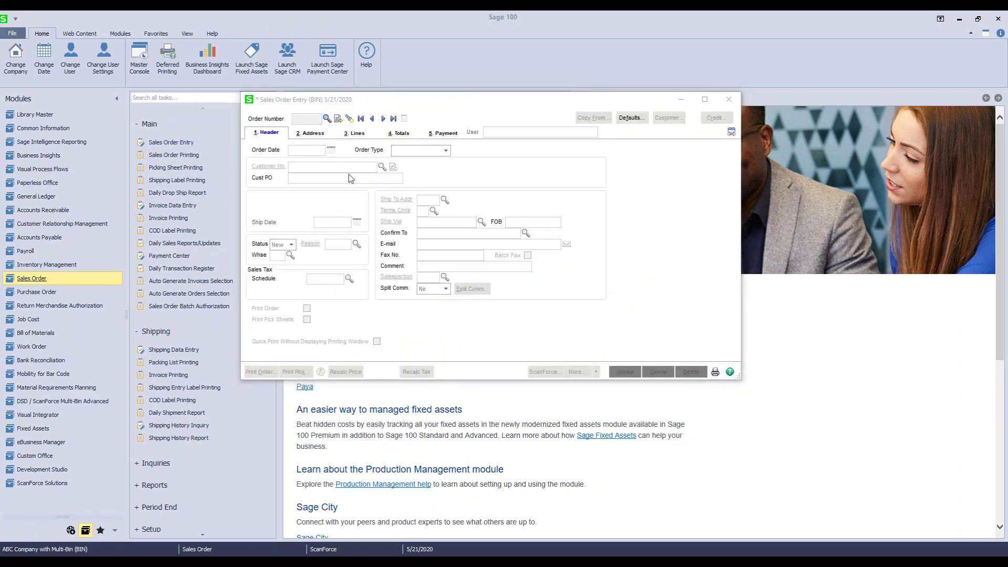
double_click(386, 290)
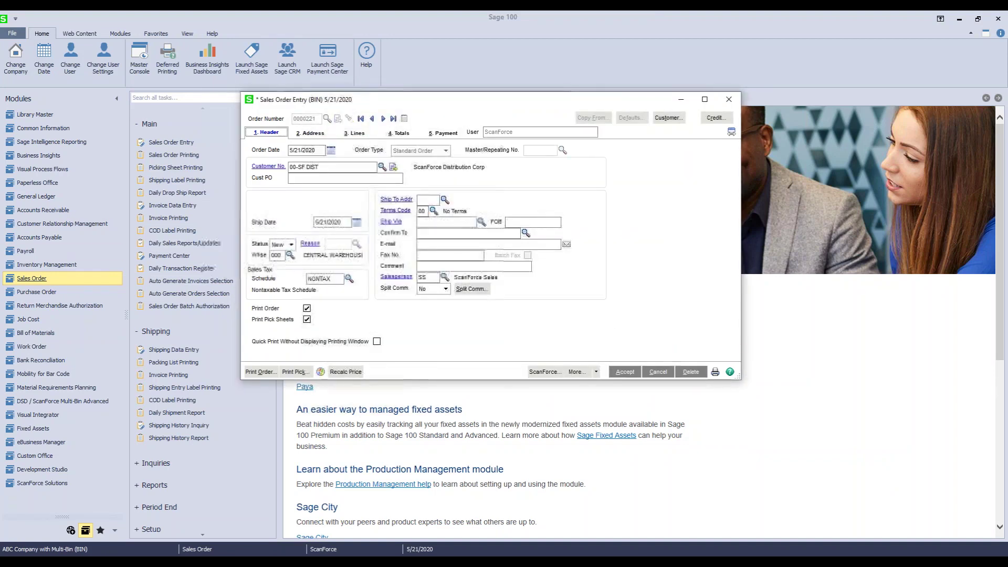
left_click(357, 133)
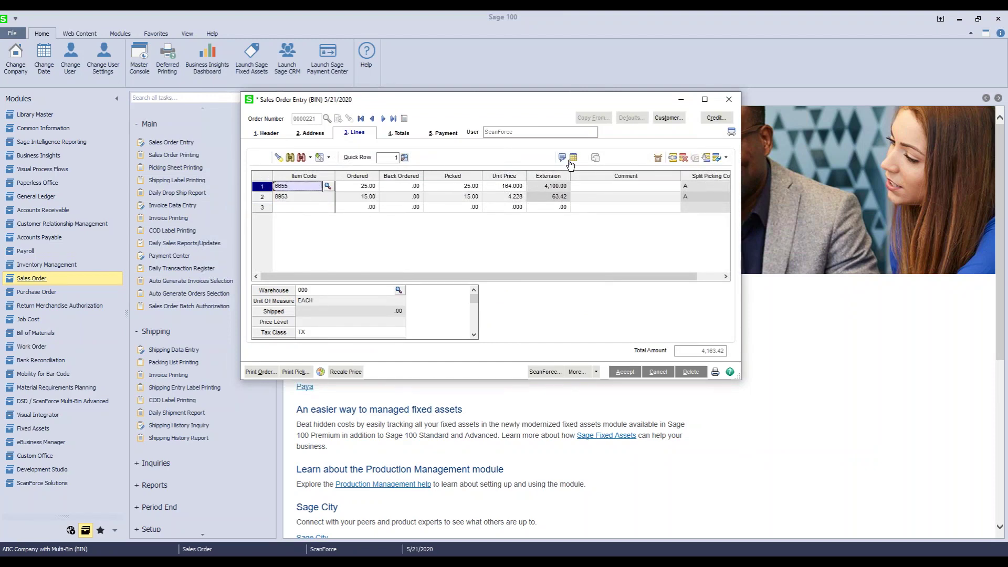
left_click(573, 158)
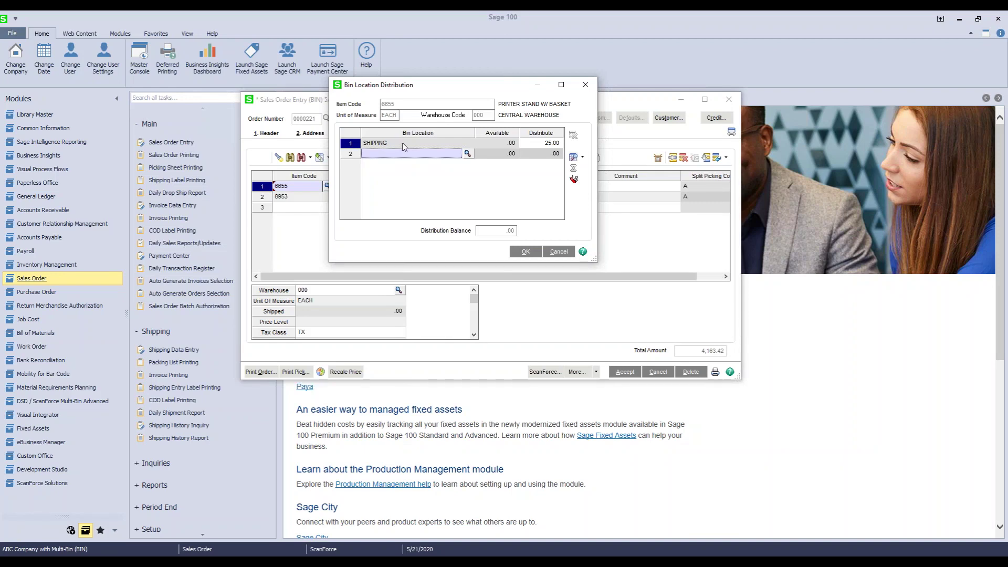
left_click(586, 85)
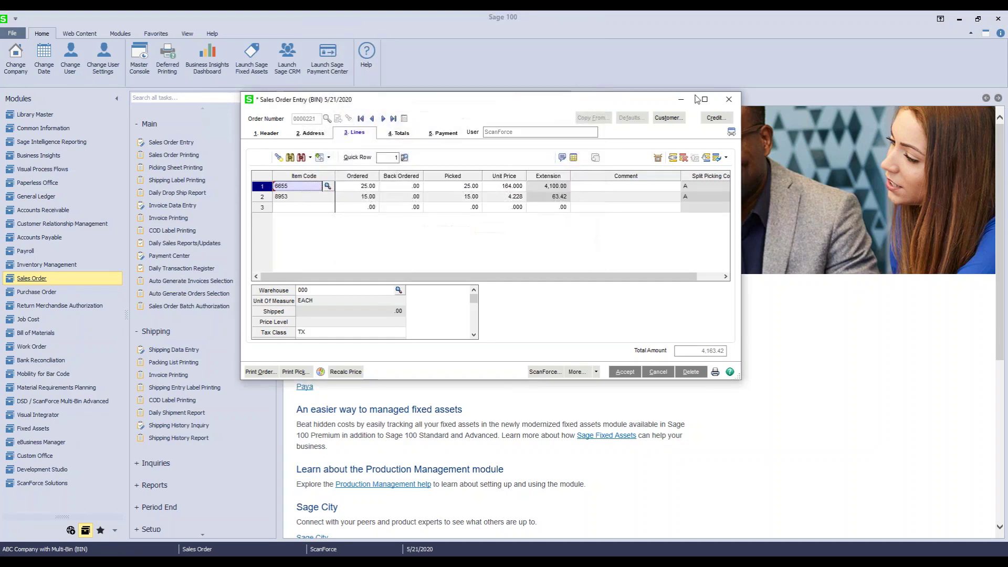
left_click(729, 99)
left_click(37, 265)
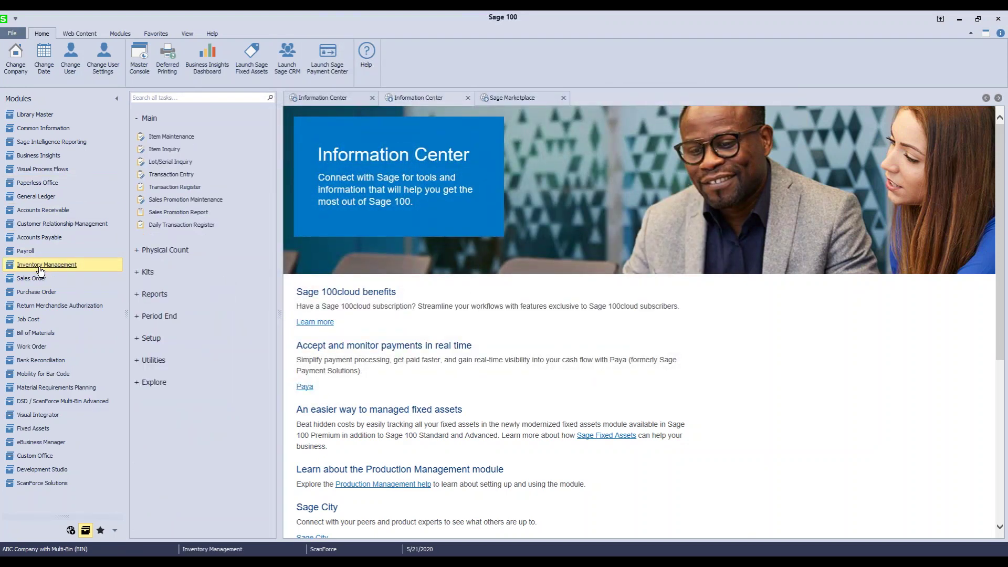
left_click(173, 138)
type("6655")
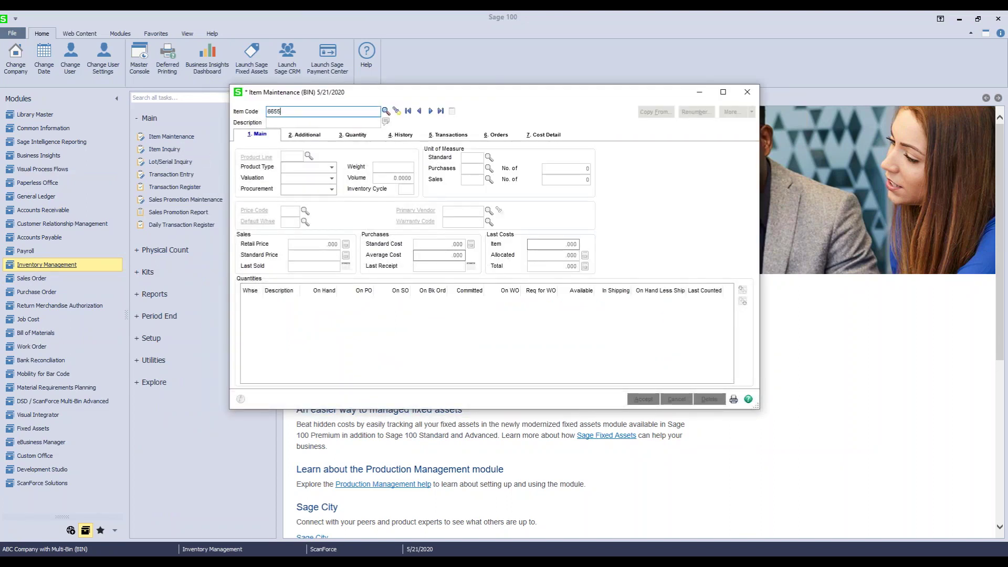
key("Tab")
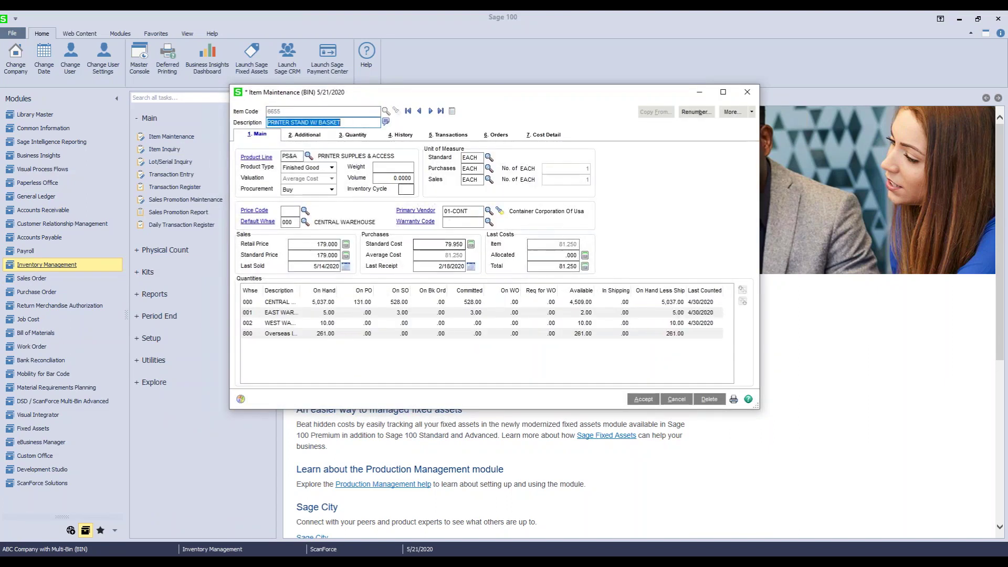
double_click(353, 304)
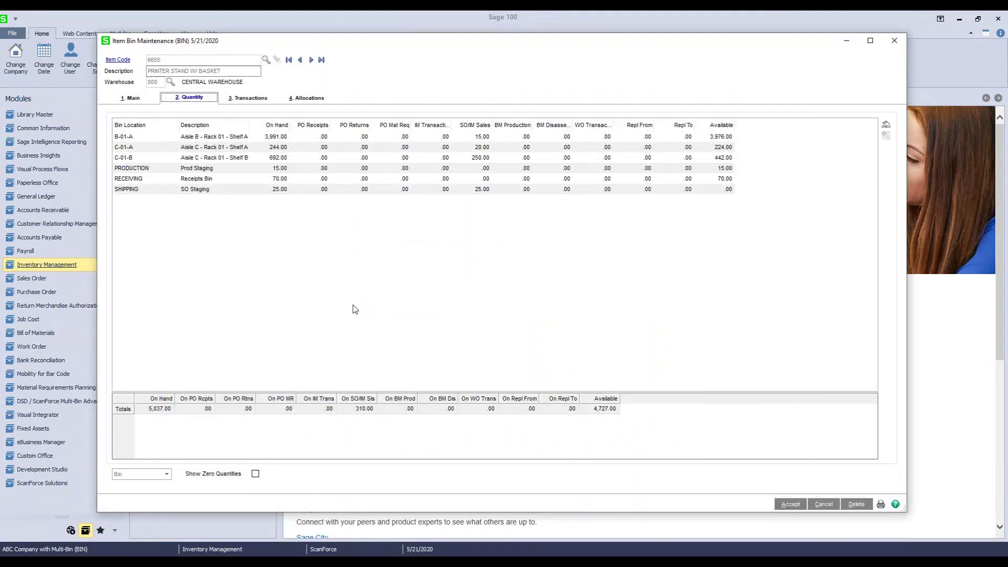
left_click(205, 192)
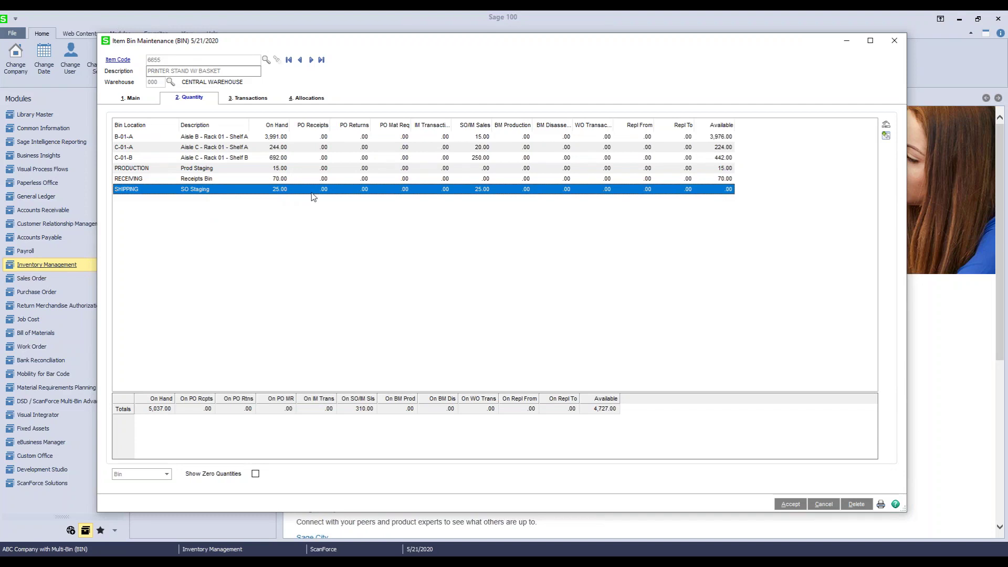
left_click(306, 100)
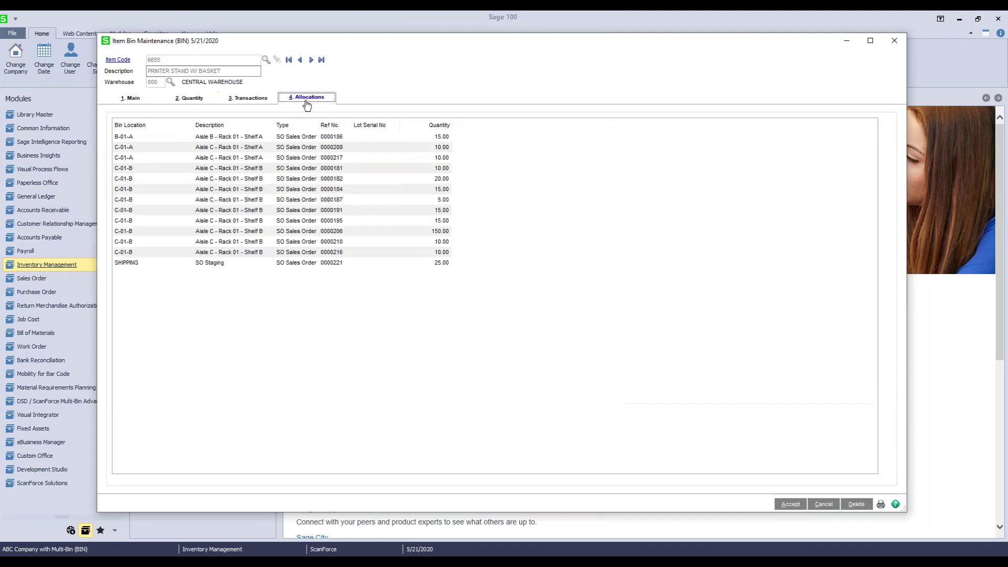
left_click(300, 264)
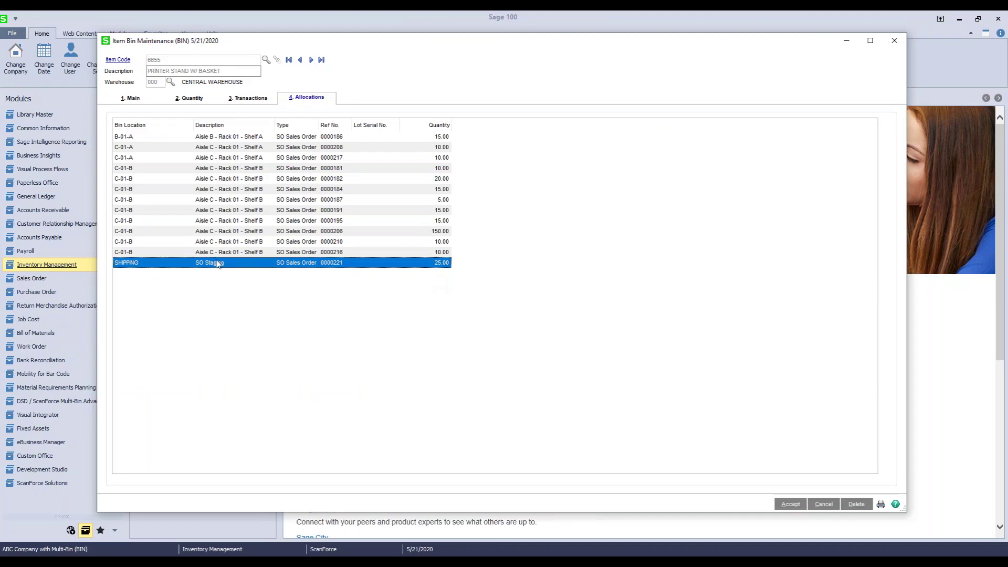
left_click(895, 41)
left_click(747, 92)
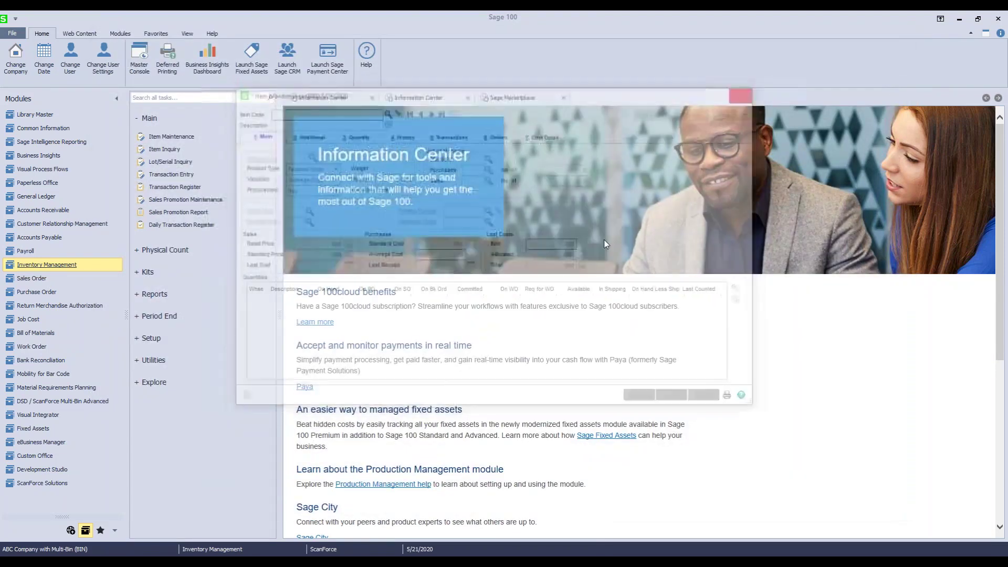